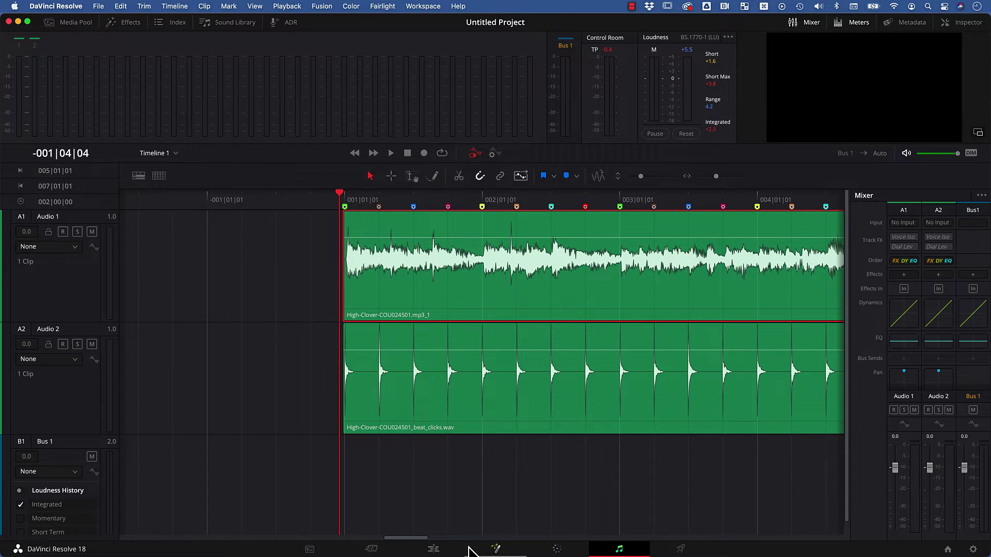
Open the Fairlight beat grid settings and switch Time Scale to timecode, then back to bars and beats
{"action": "left_click", "coordinate": [433, 550]}
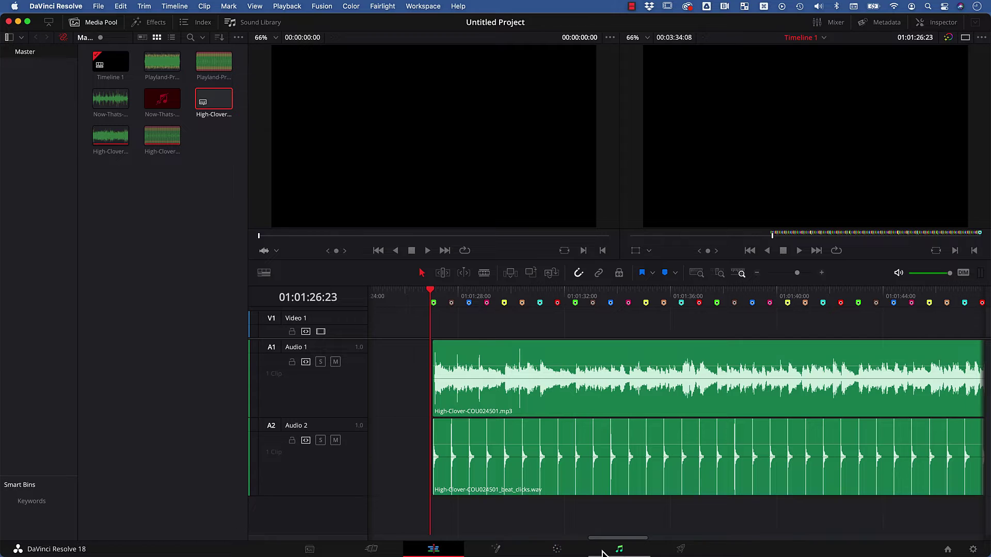
{"action": "left_click", "coordinate": [619, 549]}
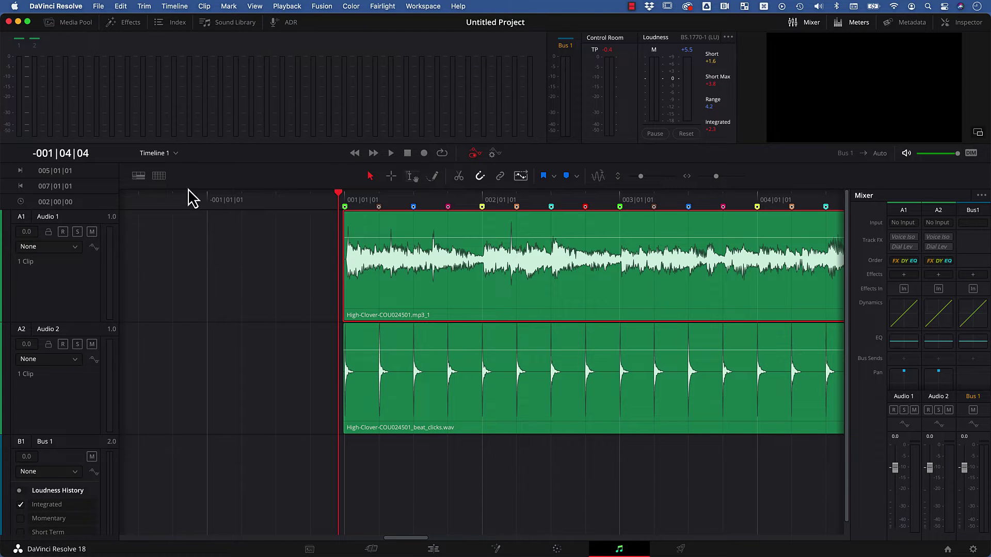
{"action": "left_click", "coordinate": [158, 175]}
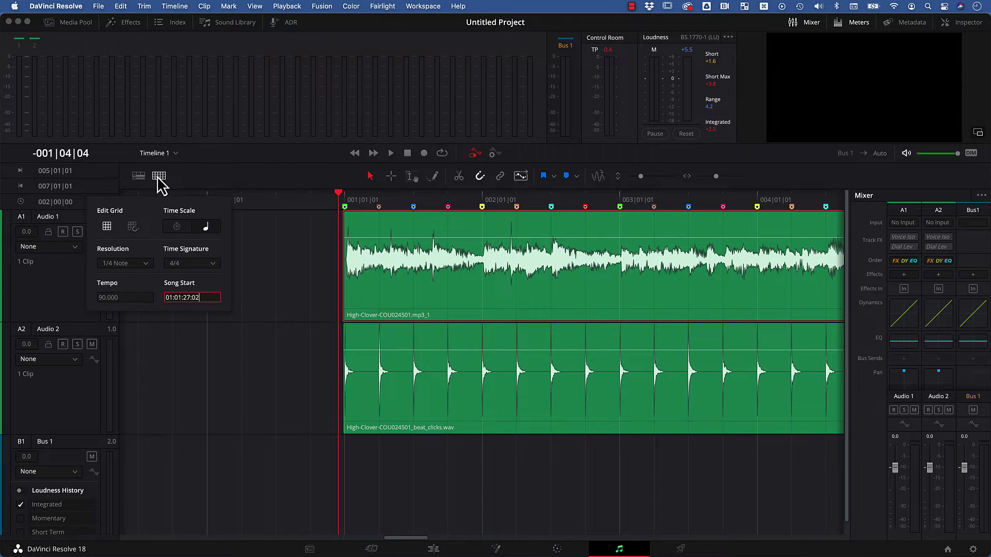
{"action": "left_click", "coordinate": [178, 228]}
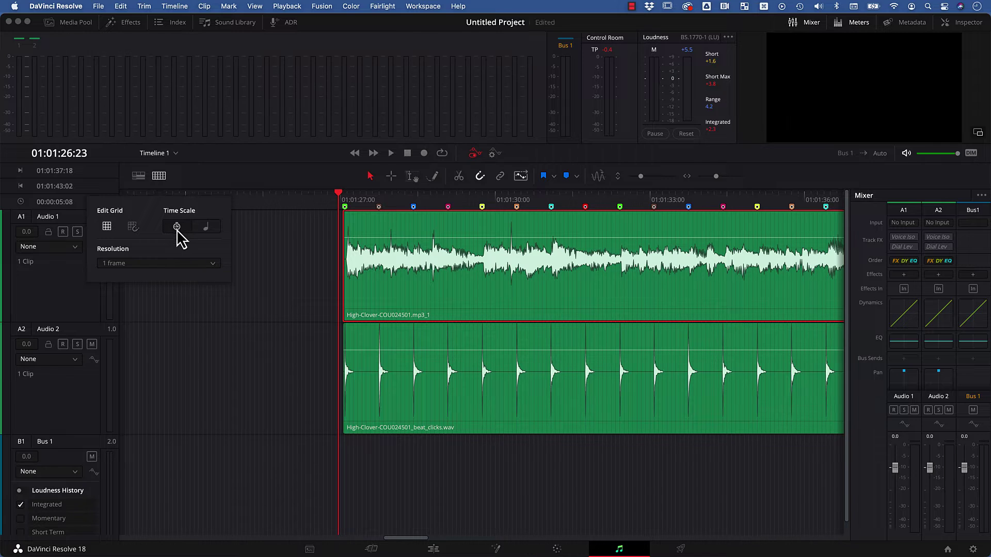
{"action": "left_click", "coordinate": [206, 227]}
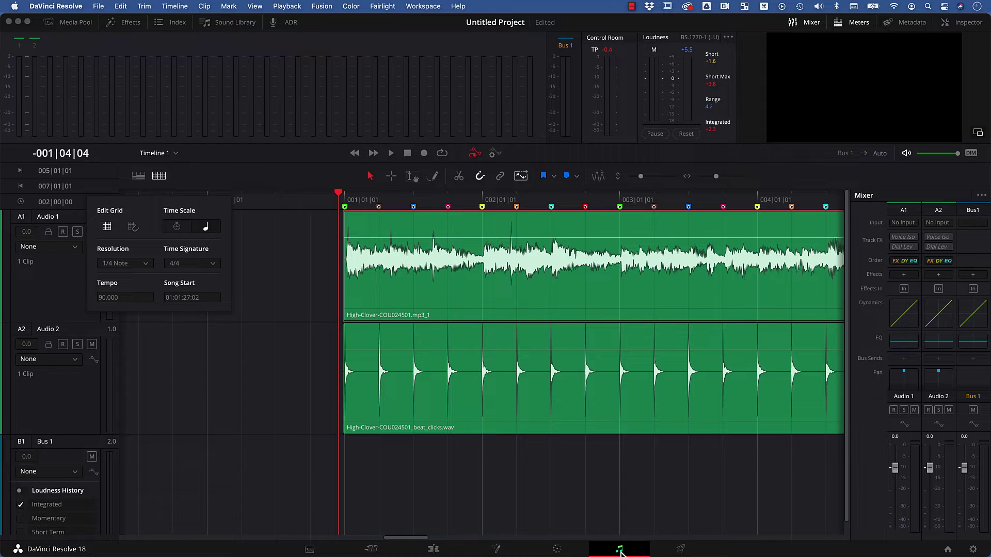
Return from the Edit page and reopen the beat grid settings showing tempo 90.000, song start 01:01:27:02
{"action": "left_click", "coordinate": [432, 550]}
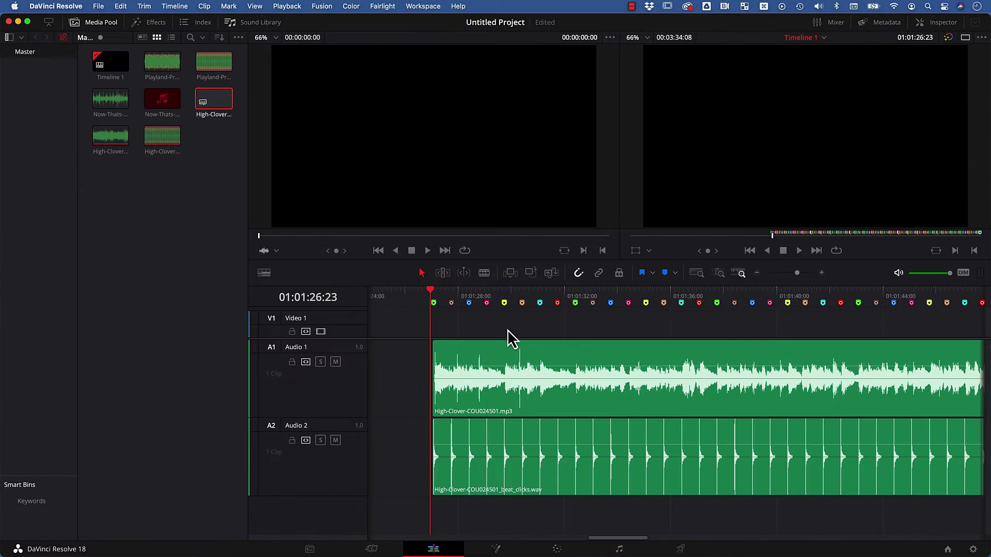
{"action": "left_click", "coordinate": [619, 549]}
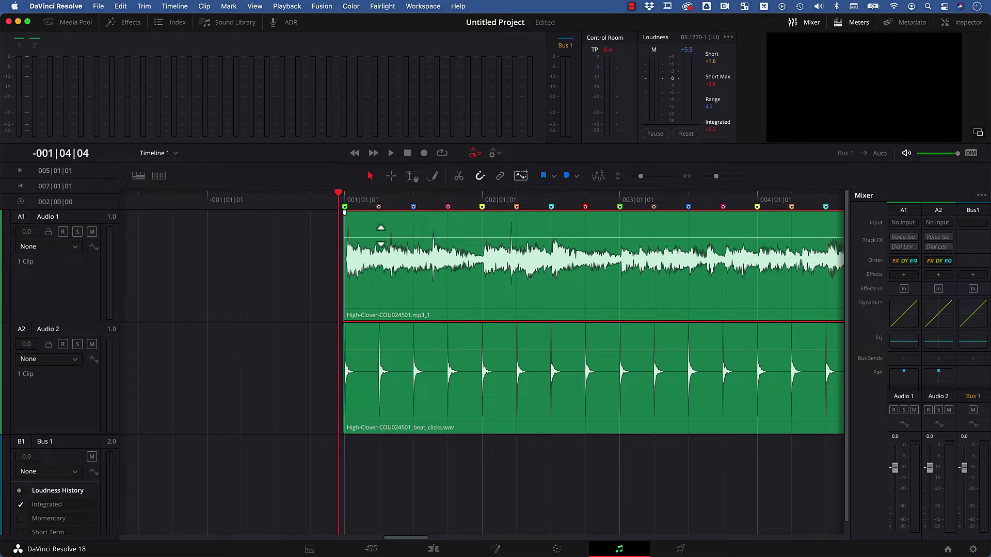
{"action": "left_click", "coordinate": [159, 176]}
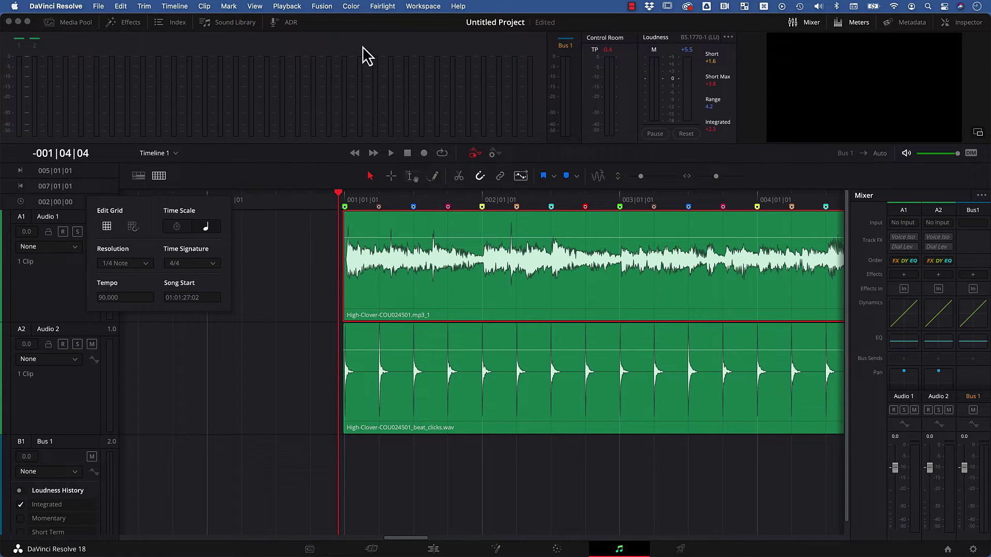
Launch the BeatEditForResolve script from Workspace > Scripts > mamoworld
{"action": "left_click", "coordinate": [421, 6]}
{"action": "mouse_move", "coordinate": [453, 306]}
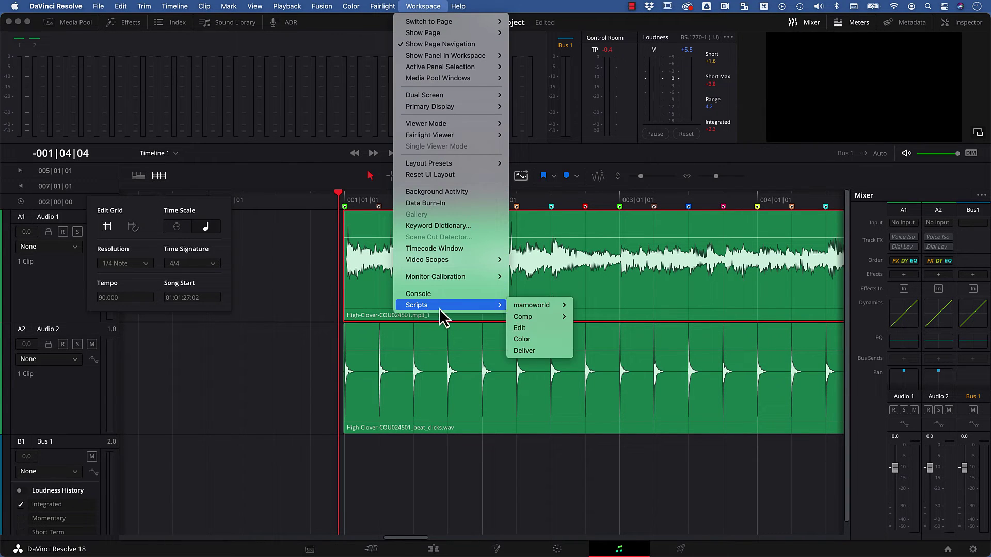
{"action": "mouse_move", "coordinate": [536, 305]}
{"action": "left_click", "coordinate": [609, 306]}
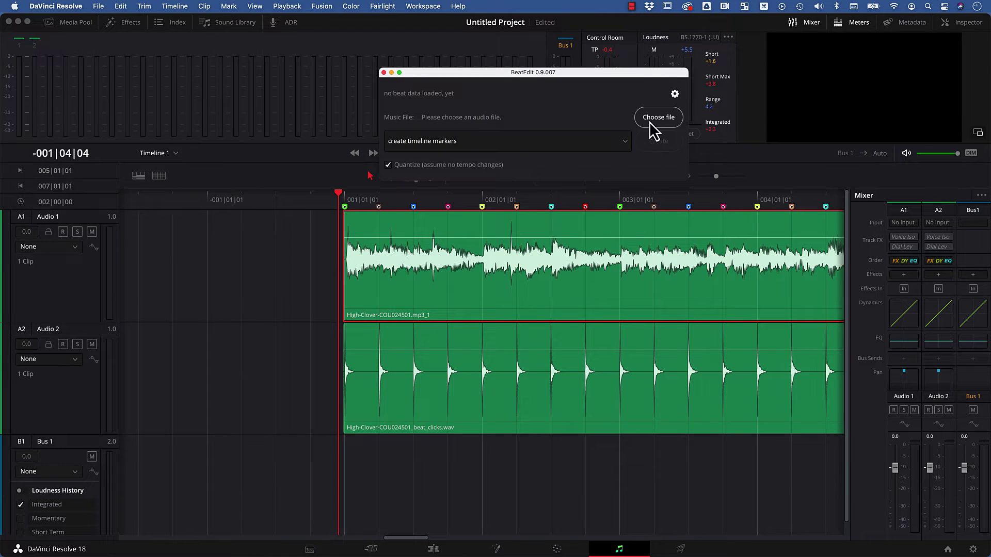
Load High-Clover-COU024501.mp3 into BeatEdit for beat detection
{"action": "left_click", "coordinate": [651, 124]}
{"action": "left_click", "coordinate": [387, 146]}
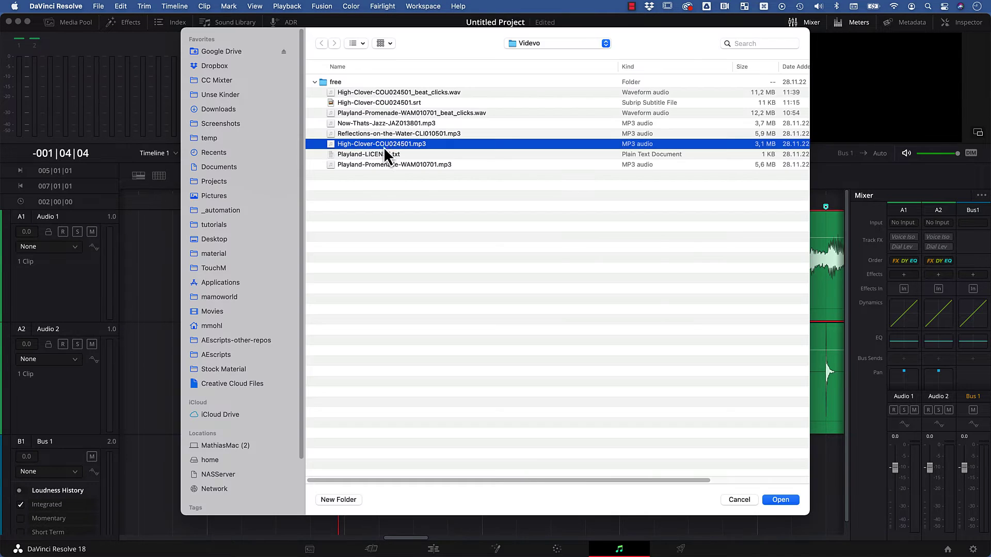
{"action": "left_click", "coordinate": [779, 502]}
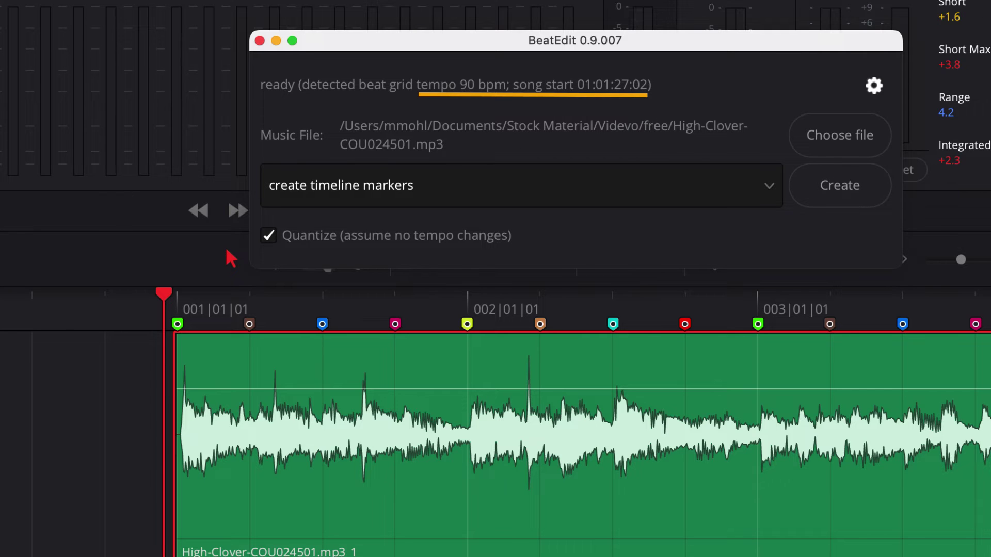
Show Fairlight's grid settings beside BeatEdit, keeping bars and beats, to compare tempo 90 and song start 01:01:27:02
{"action": "left_click", "coordinate": [77, 195]}
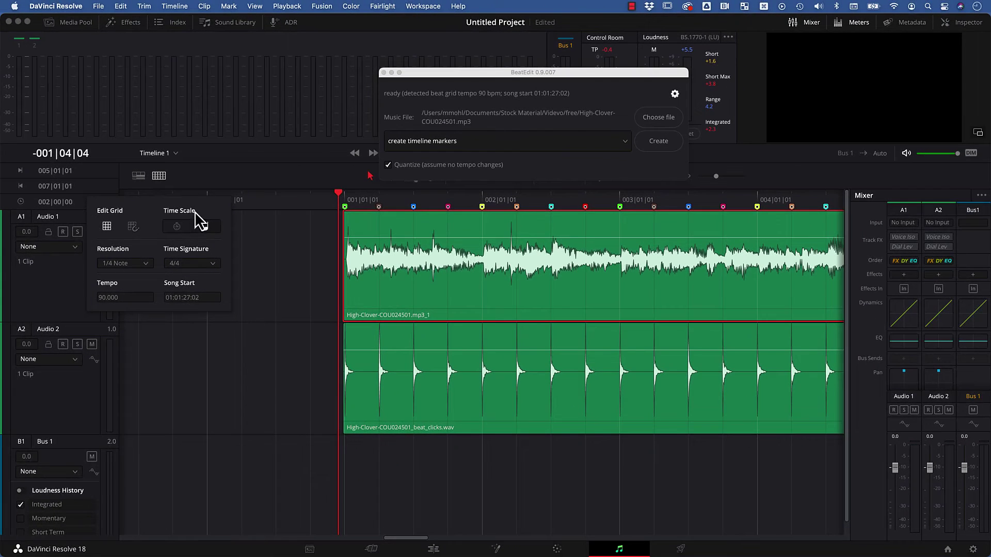
{"action": "left_click", "coordinate": [204, 226]}
Zoom in, move the playhead to -001|04|04 and play the song to check clicks hit the grid lines
{"action": "left_click", "coordinate": [345, 198]}
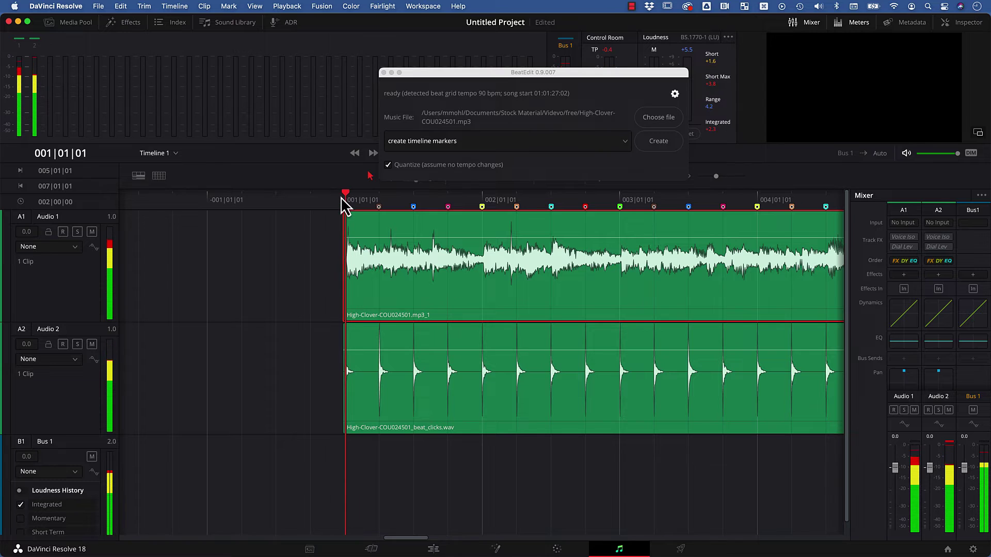
{"action": "key", "text": "super+equal"}
{"action": "key", "text": "super+equal"}
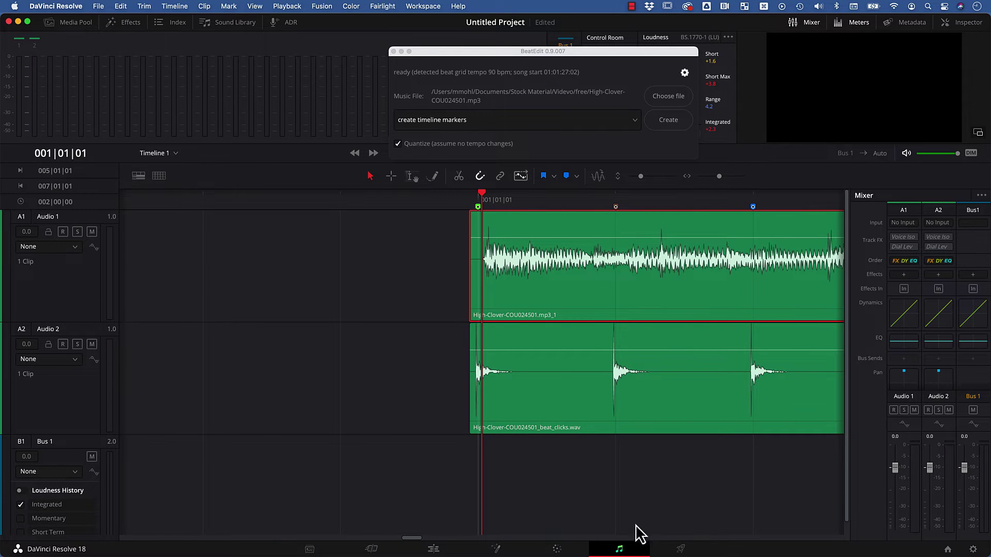
{"action": "scroll", "coordinate": [412, 541], "scroll_direction": "right", "scroll_amount": 5}
{"action": "scroll", "coordinate": [427, 543], "scroll_direction": "left", "scroll_amount": 8}
{"action": "left_click_drag", "start_coordinate": [355, 195], "coordinate": [340, 196]}
{"action": "key", "text": "space"}
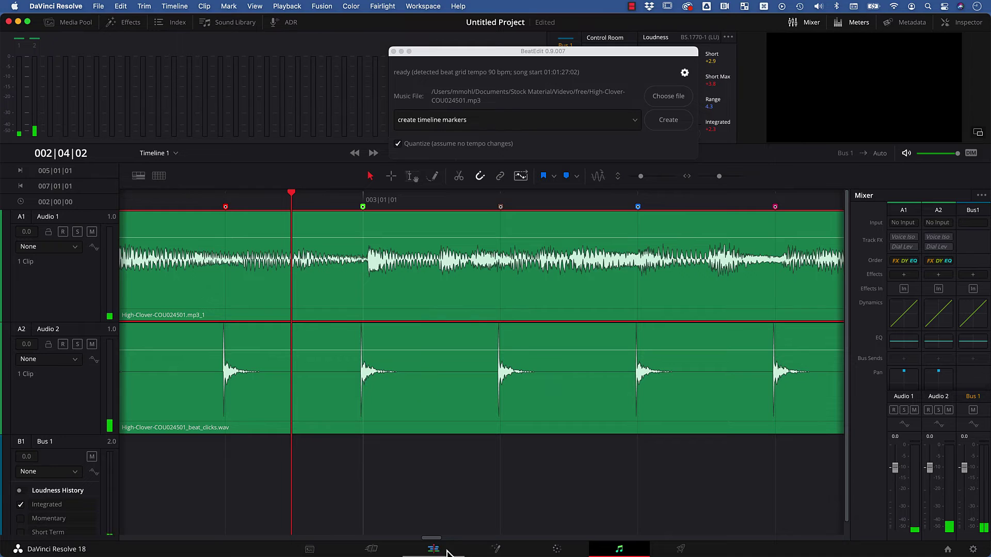
{"action": "left_click", "coordinate": [160, 174]}
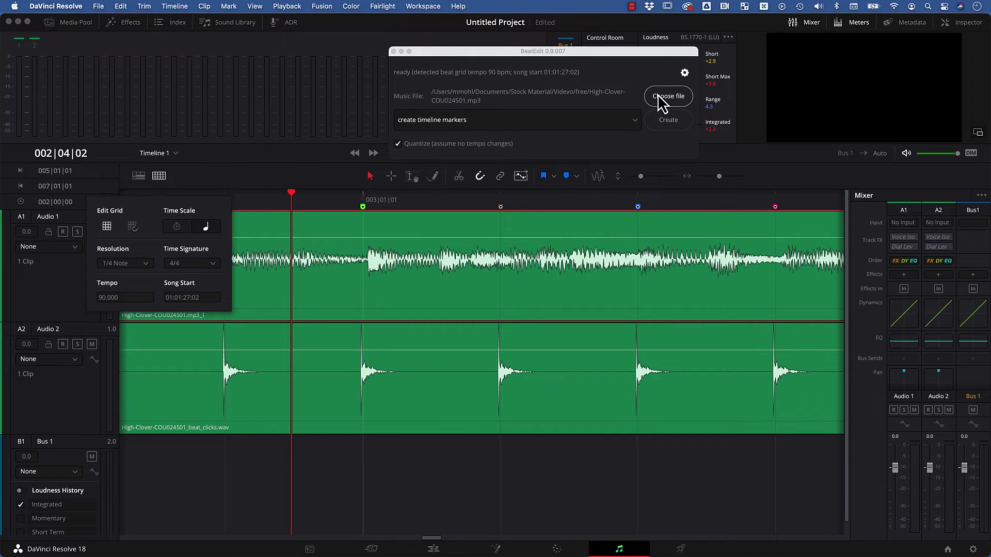
Play from 002|04|04 with Audio 2 muted then unmuted, then zoom closely on one click against the grid
{"action": "left_click", "coordinate": [423, 222]}
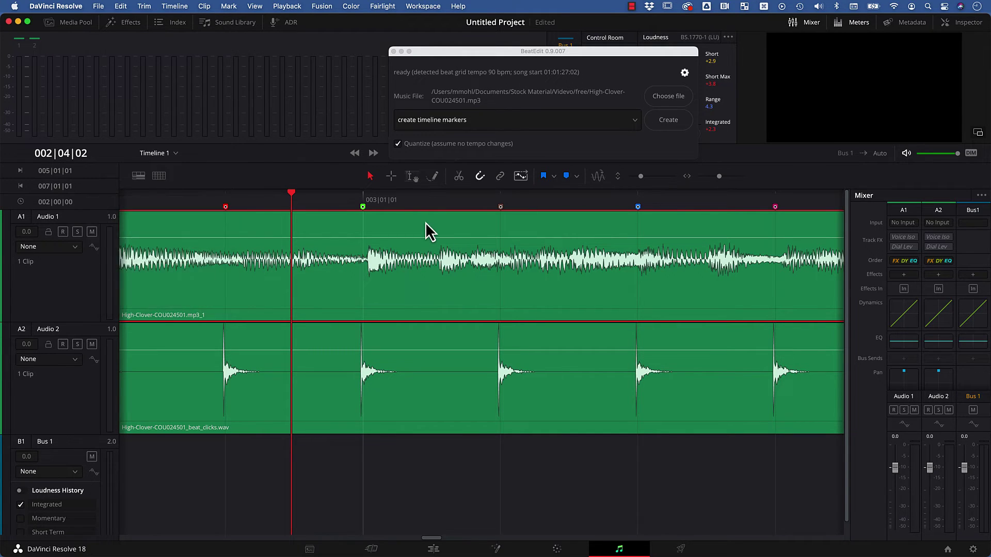
{"action": "left_click_drag", "start_coordinate": [293, 196], "coordinate": [354, 197]}
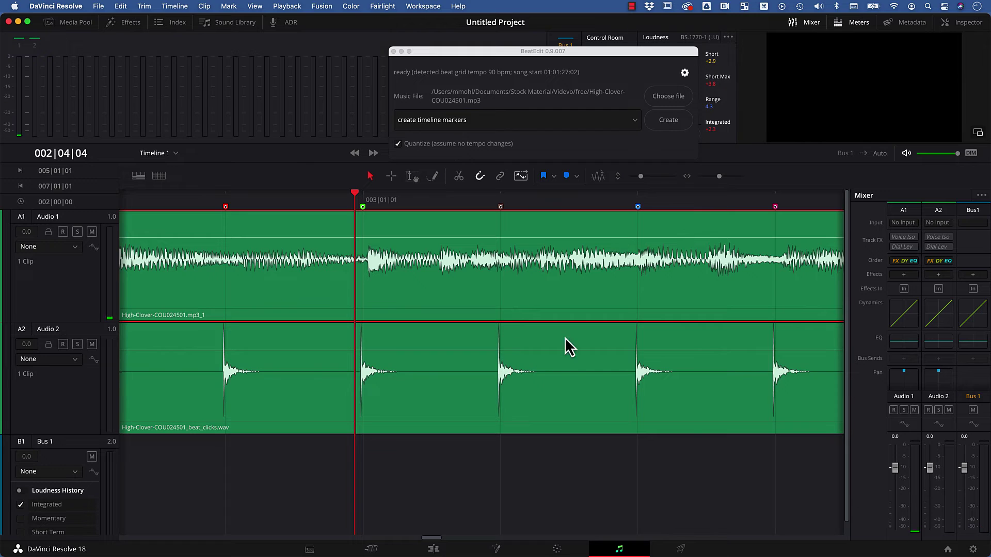
{"action": "key", "text": "space"}
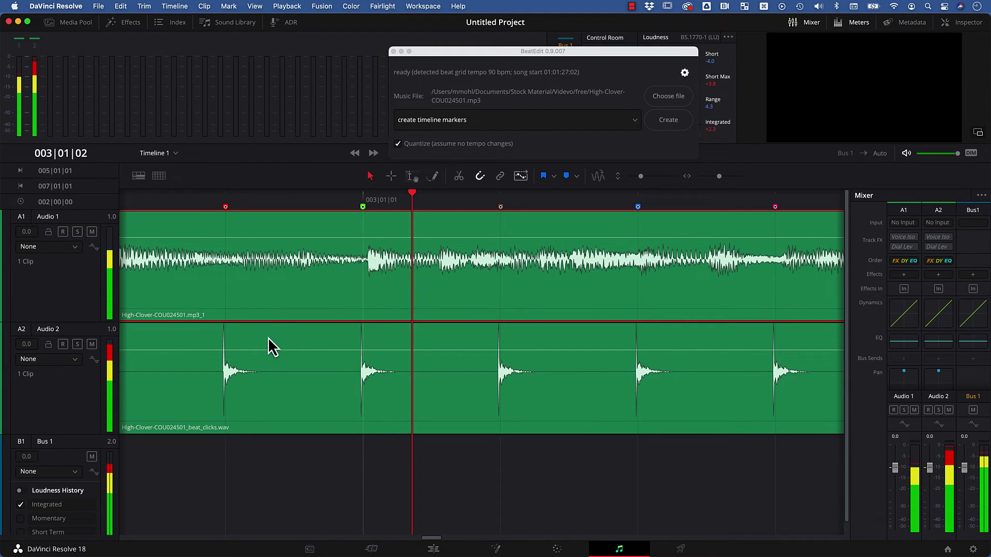
{"action": "left_click", "coordinate": [92, 344]}
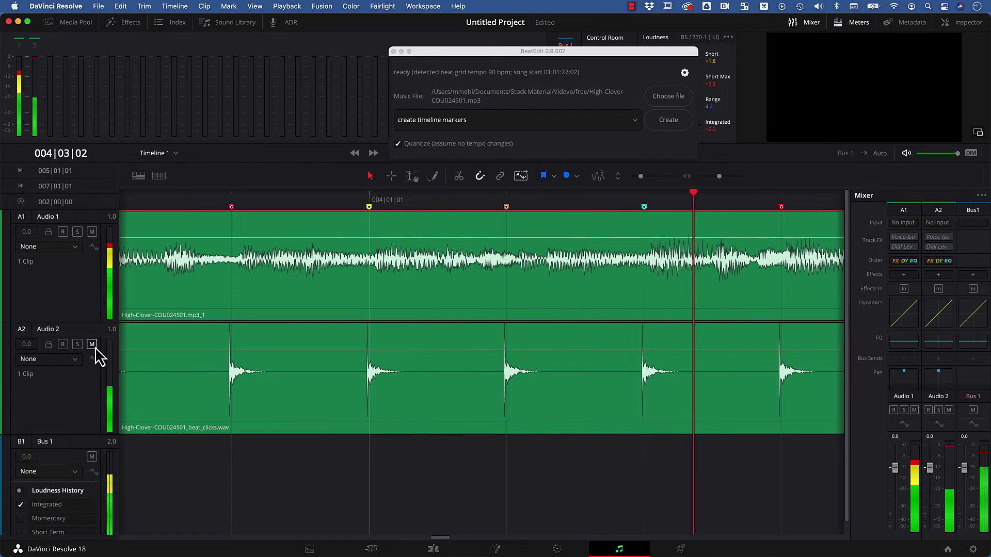
{"action": "left_click", "coordinate": [93, 345]}
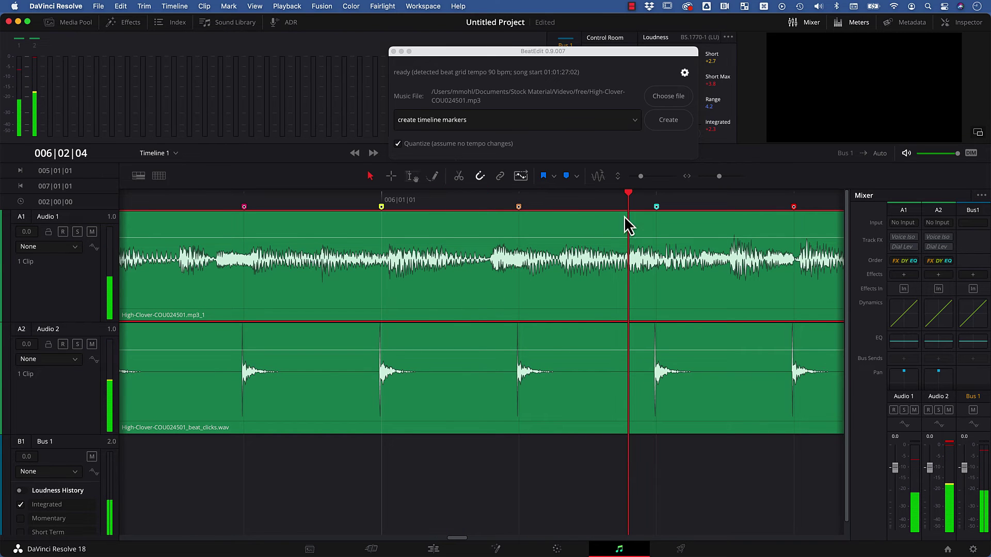
{"action": "left_click_drag", "start_coordinate": [627, 201], "coordinate": [645, 201]}
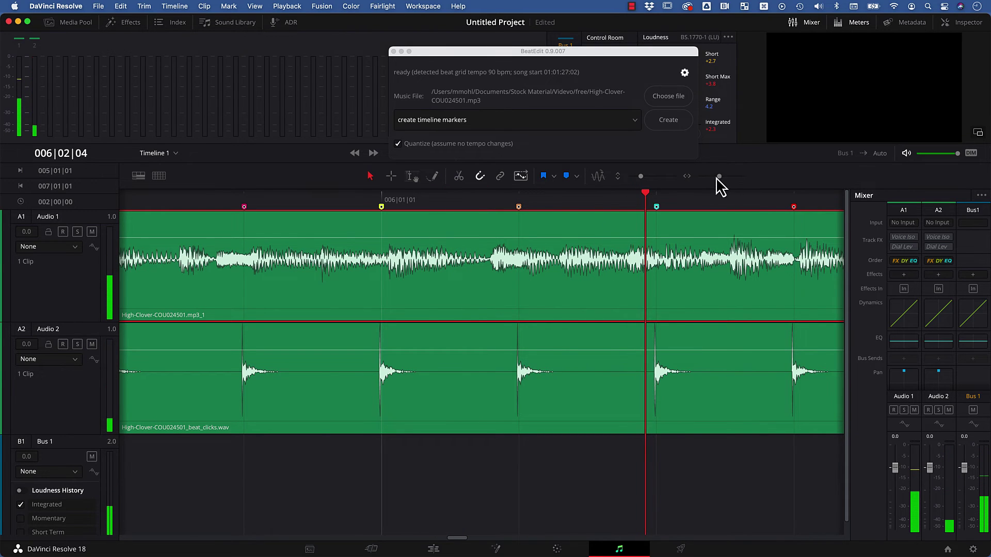
{"action": "left_click_drag", "start_coordinate": [718, 176], "coordinate": [723, 176]}
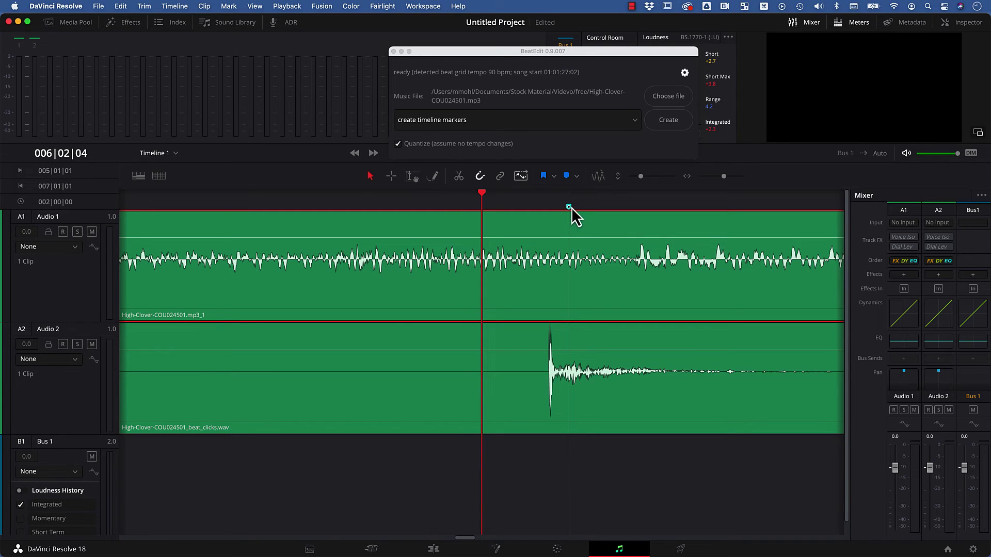
Open the Edit Grid settings and select the Song Start value 01:01:27:02 for editing
{"action": "left_click", "coordinate": [159, 175]}
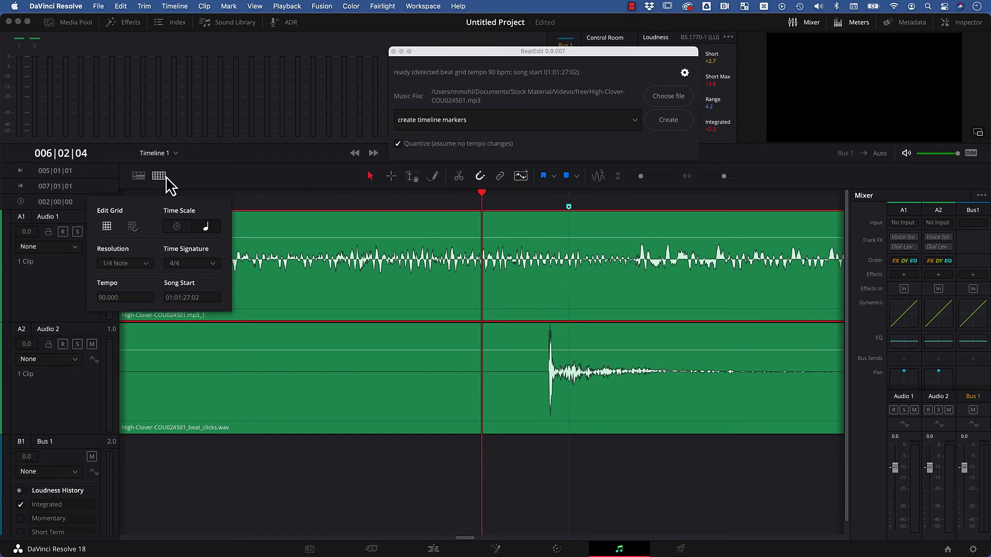
{"action": "left_click", "coordinate": [202, 297]}
{"action": "left_click", "coordinate": [197, 297]}
{"action": "left_click", "coordinate": [198, 298]}
{"action": "left_click", "coordinate": [209, 297]}
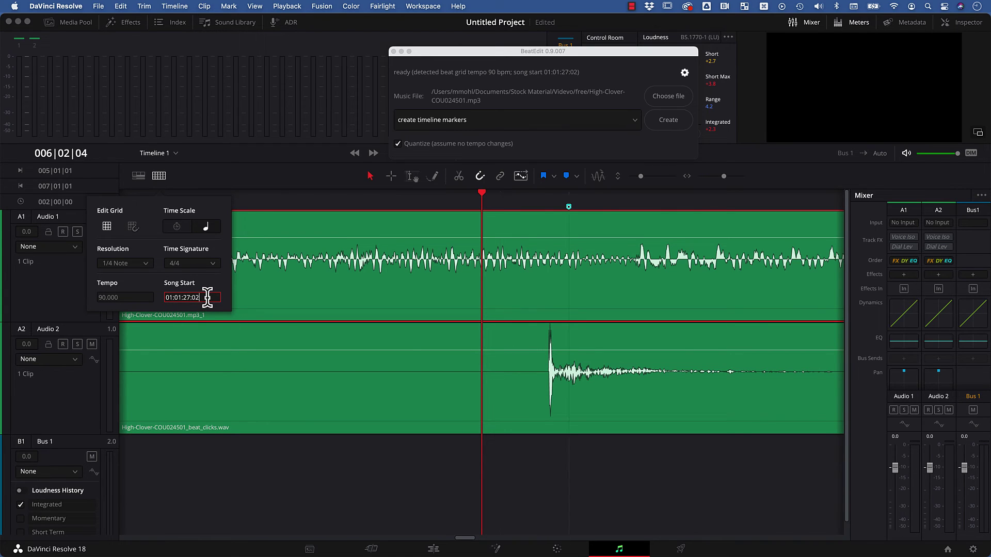